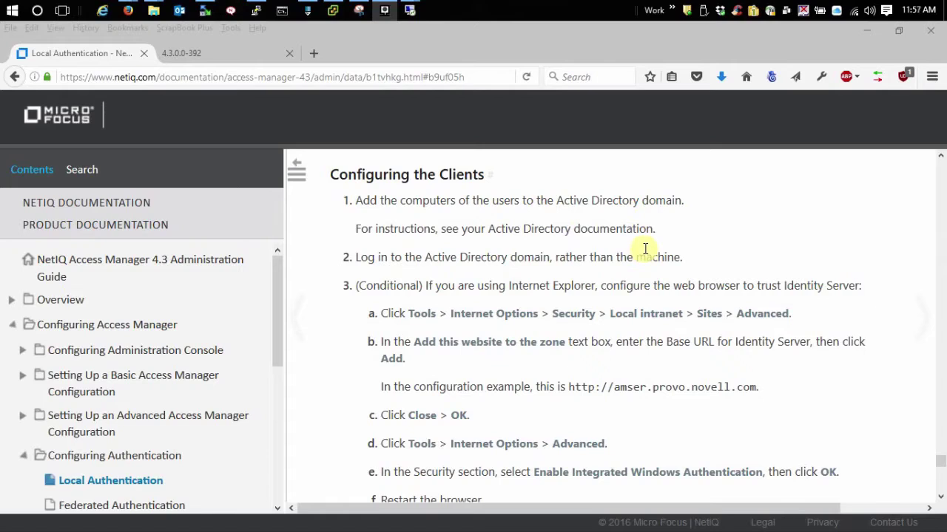
Step: On the 2012-AD remote server, check Active Directory Users and Computers for WINDOWS10TESTPC in the Computers container, then minimize the session
mouse_move(407, 9)
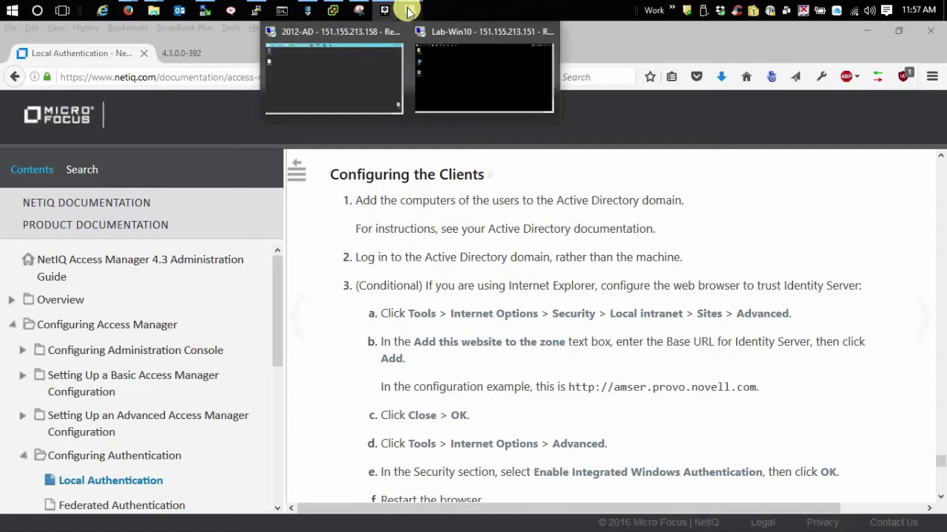
left_click(321, 74)
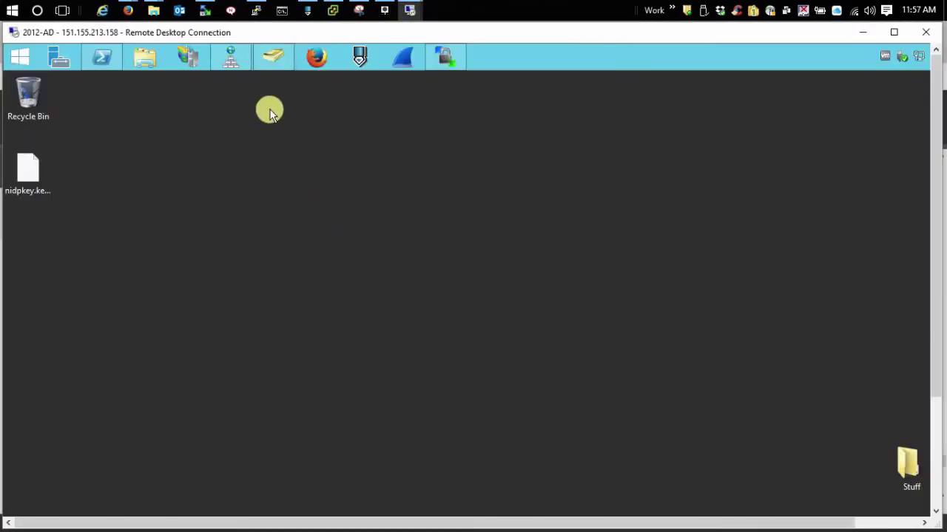
left_click(273, 53)
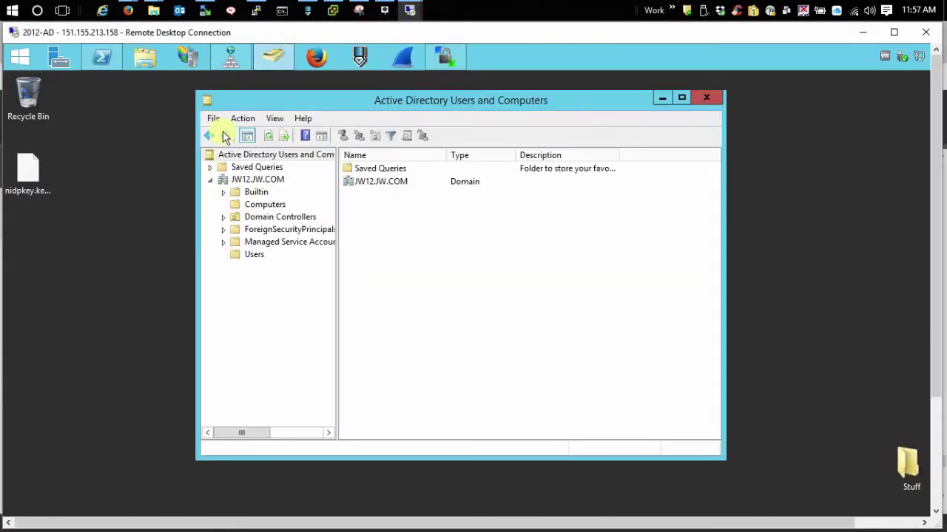
left_click(263, 205)
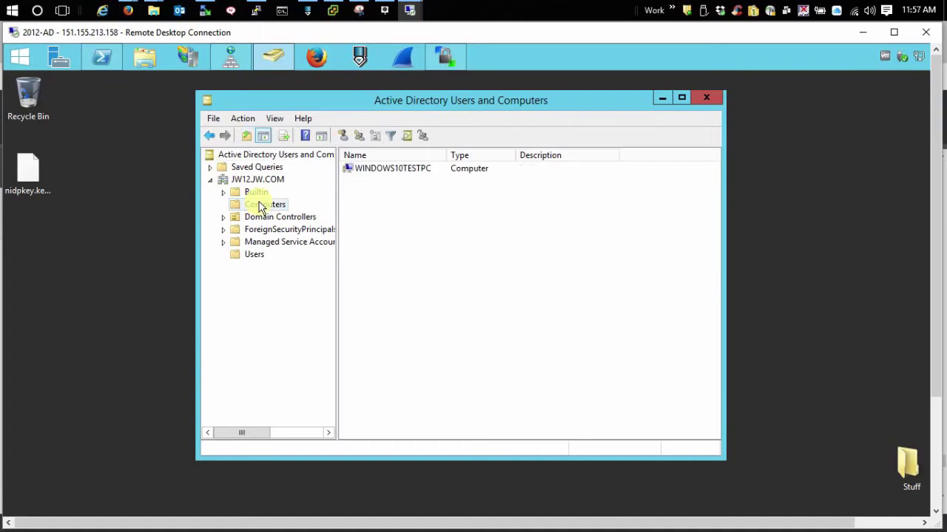
left_click(383, 169)
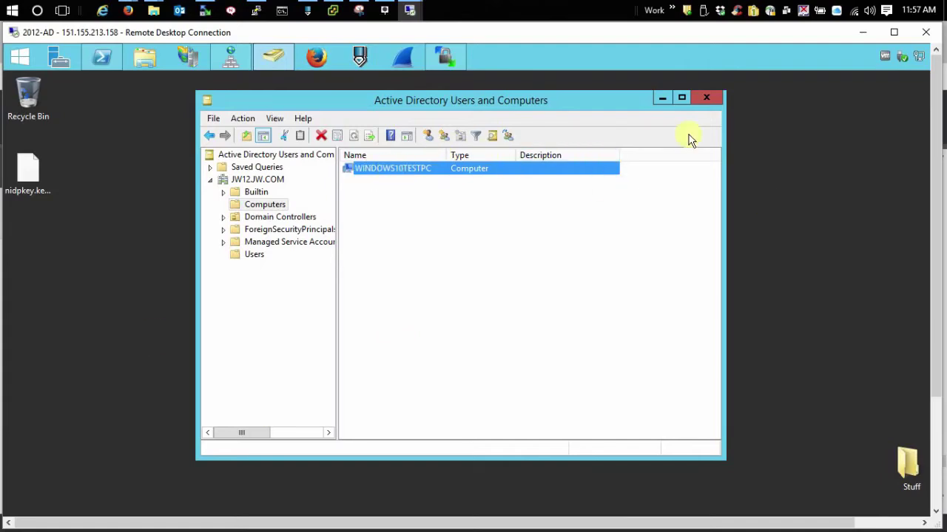
left_click(859, 30)
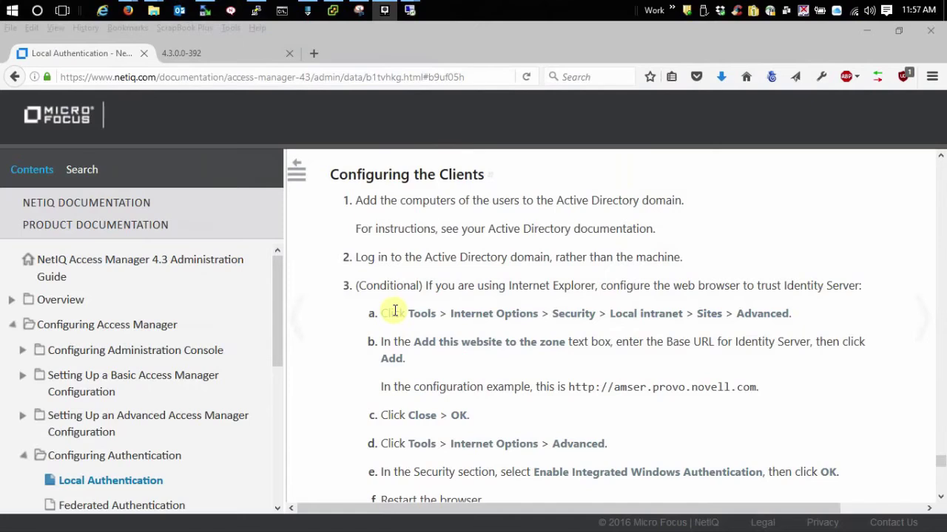
Step: Switch to the Lab-Win10 remote desktop and open Internet Options from the Control Panel, moving the dialog fully into view
mouse_move(411, 12)
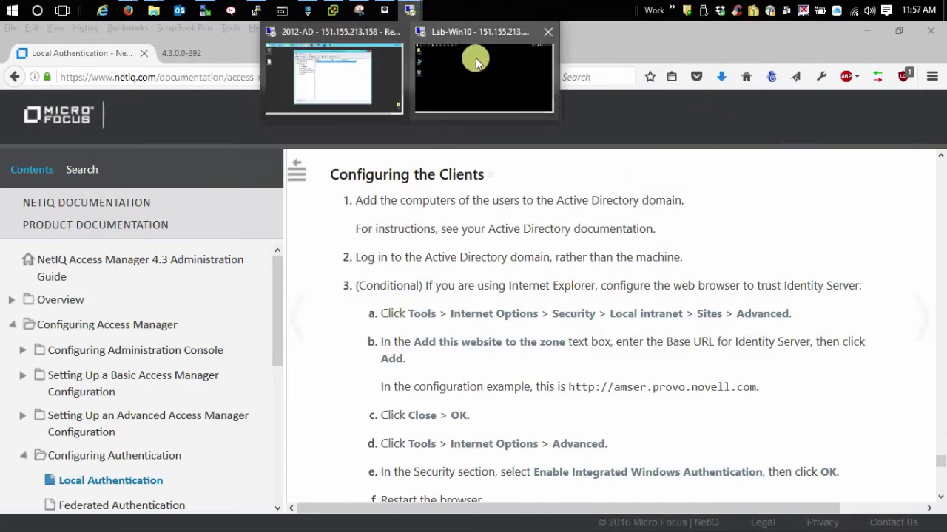
left_click(517, 67)
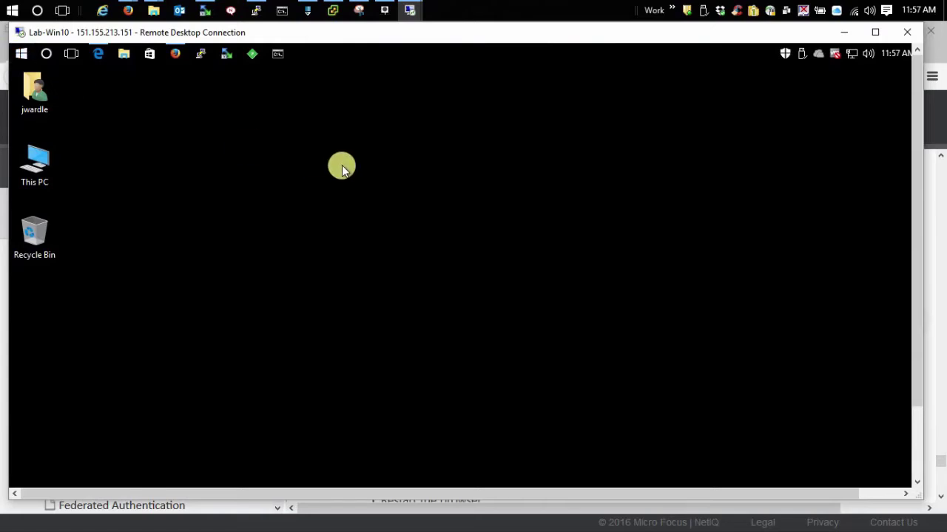
left_click(21, 54)
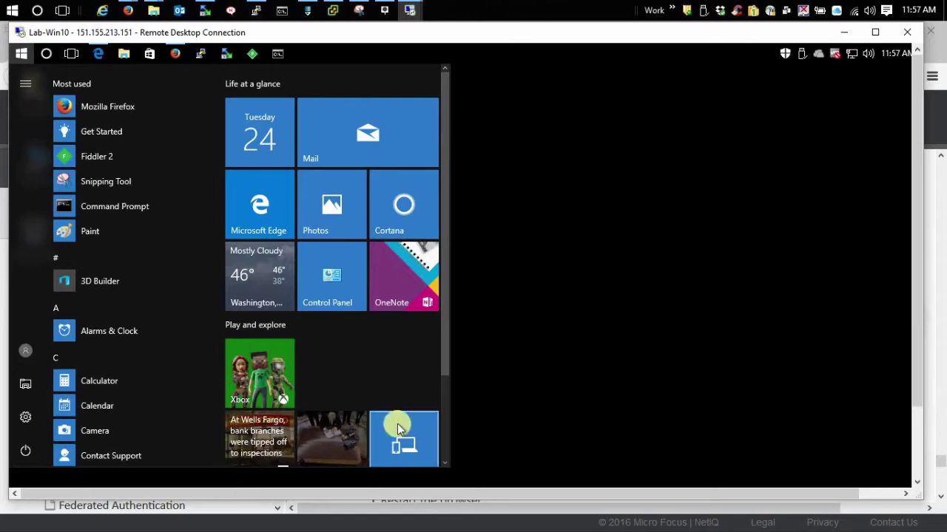
left_click(332, 269)
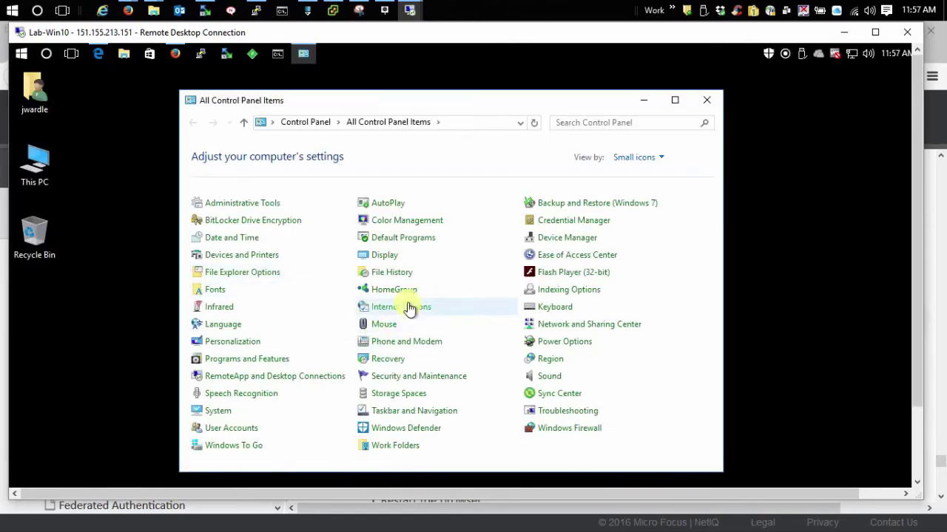
left_click(410, 308)
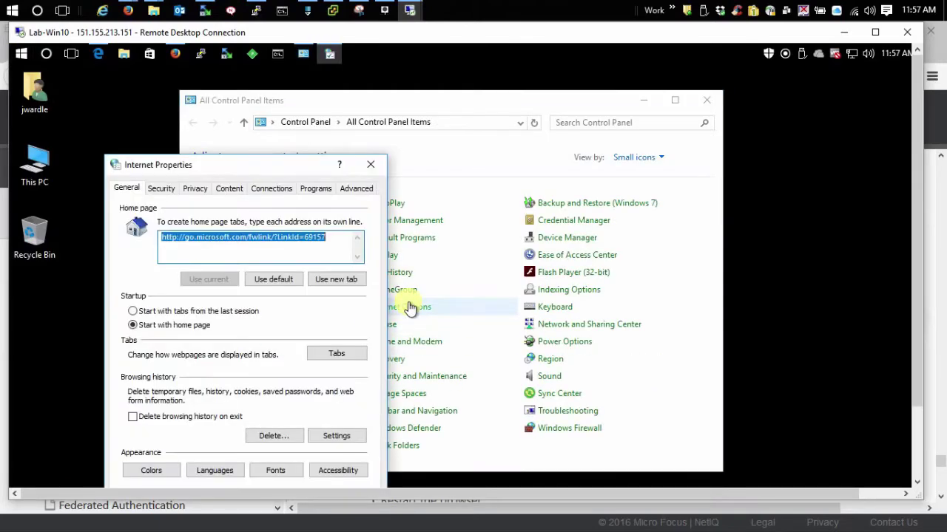
left_click_drag(317, 170, 439, 113)
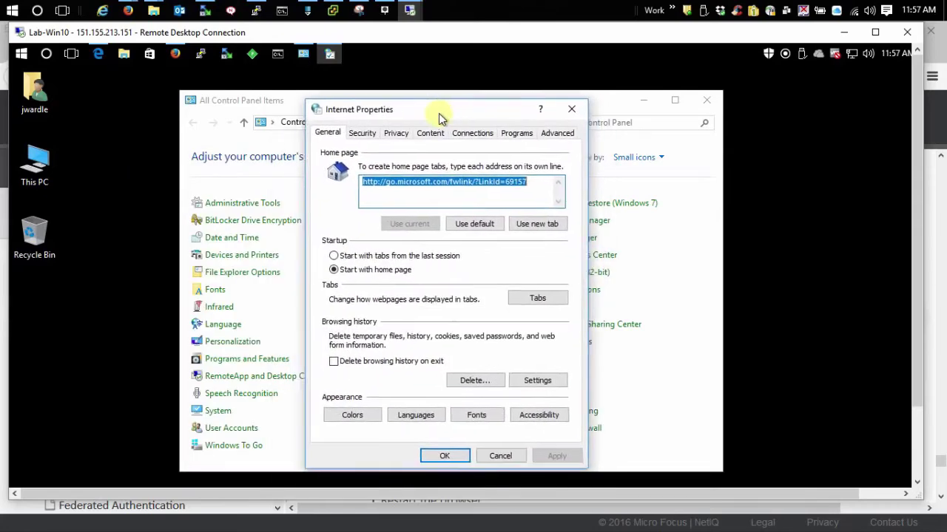
left_click(360, 133)
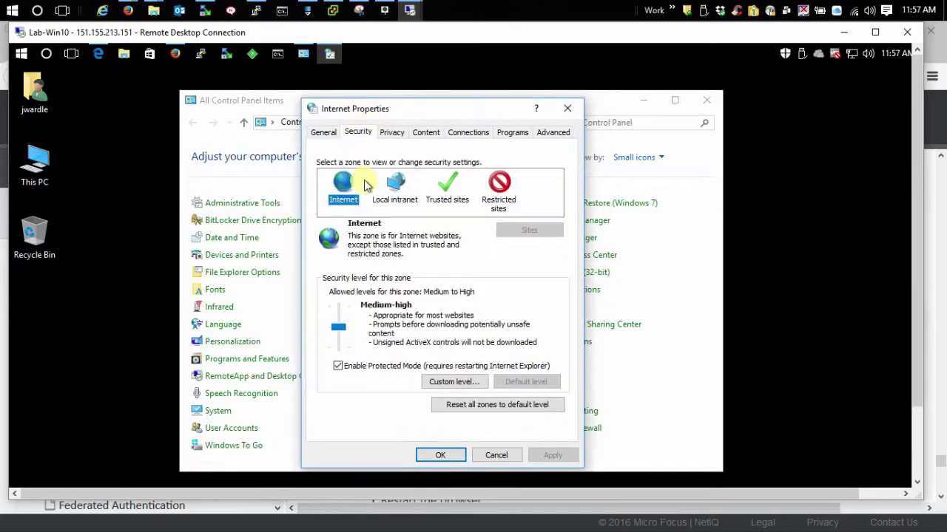
left_click(391, 196)
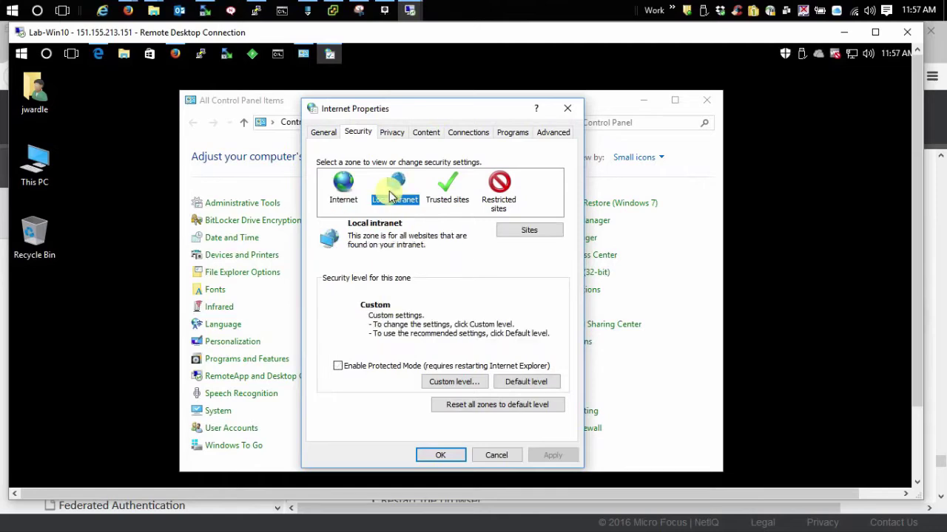
left_click(539, 231)
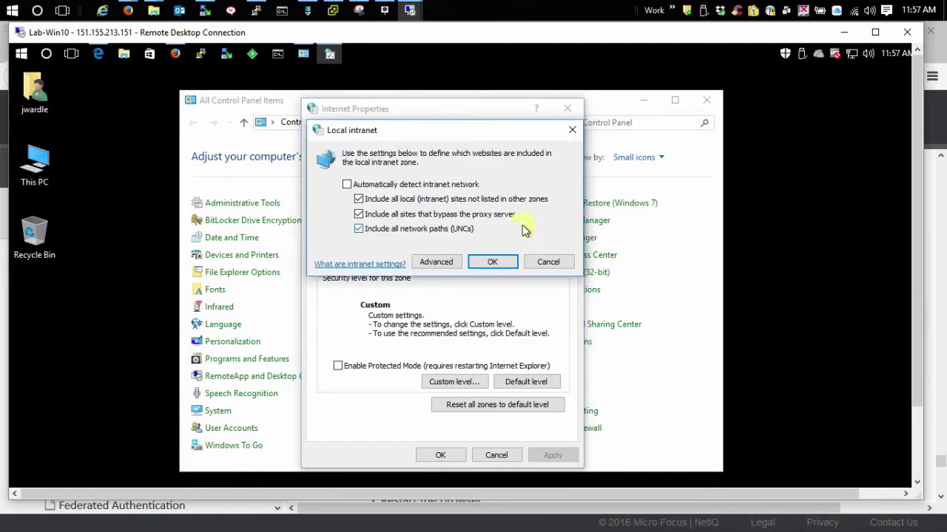
left_click(435, 264)
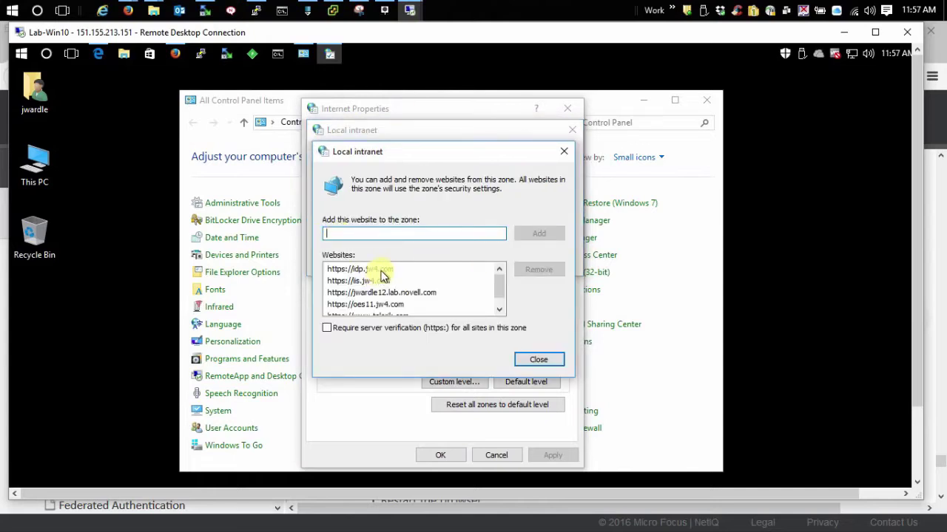
left_click(349, 271)
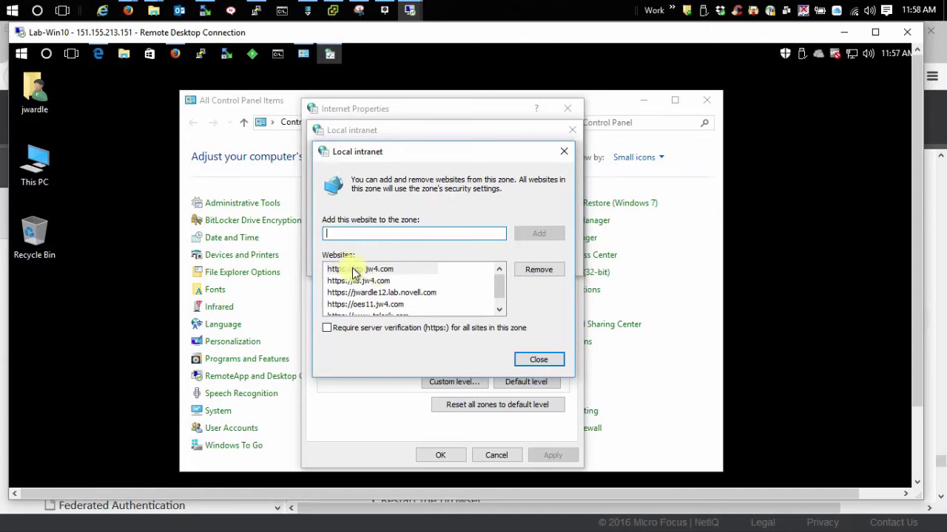
left_click(539, 360)
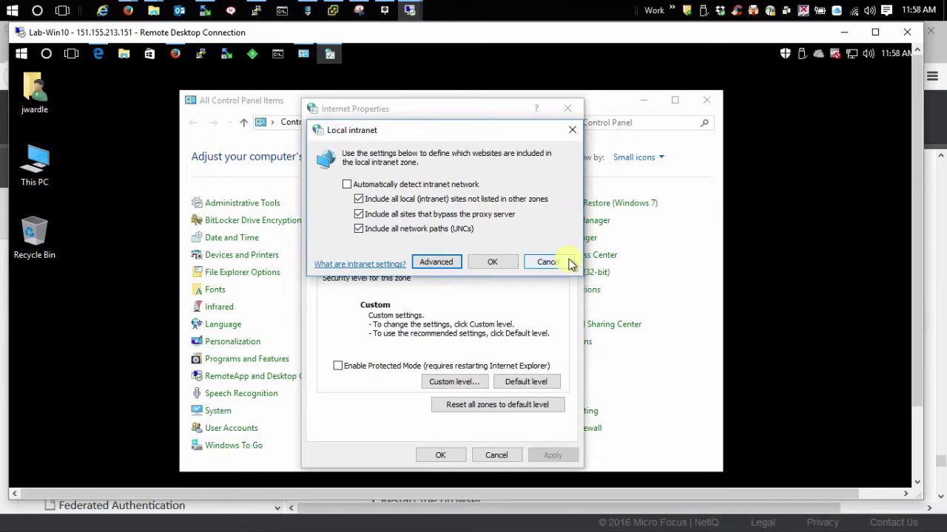
left_click(480, 264)
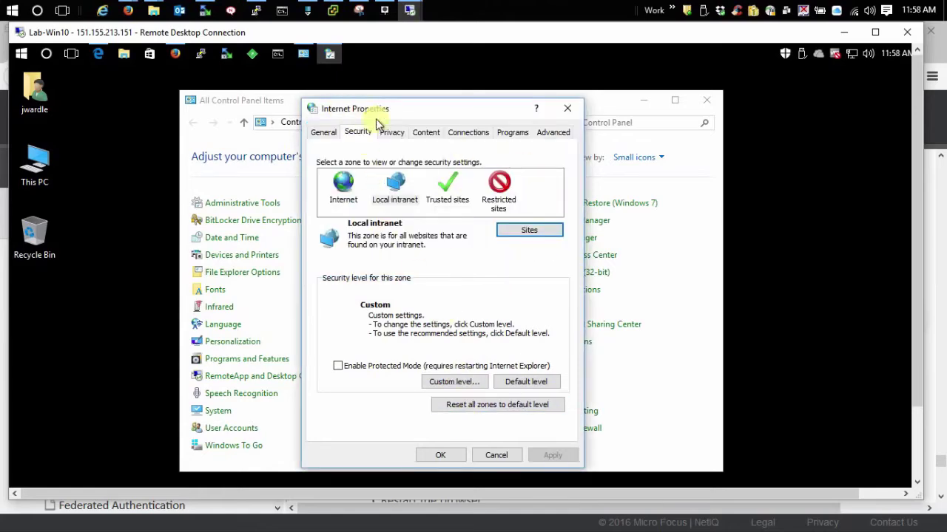
Step: Check the Enable Integrated Windows Authentication option in the advanced internet settings, accept the dialog and close the Control Panel
left_click(557, 133)
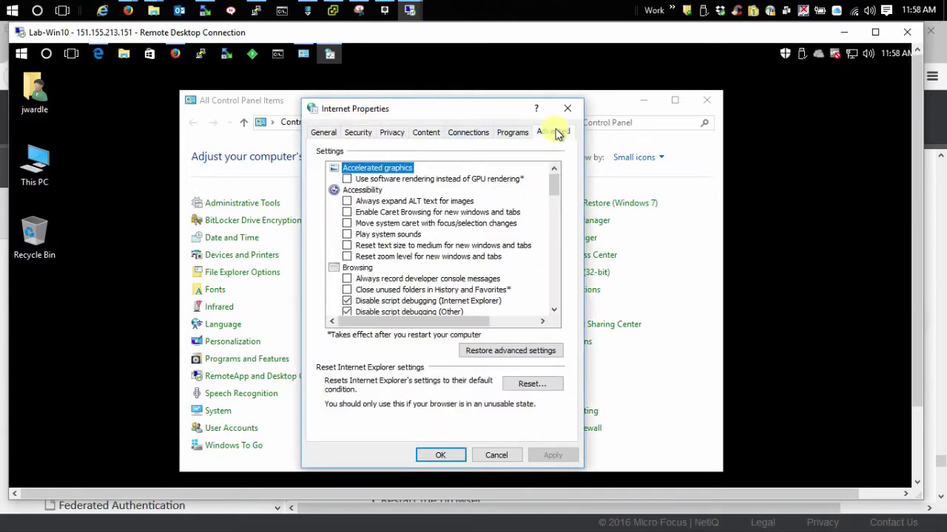
left_click_drag(555, 186, 557, 278)
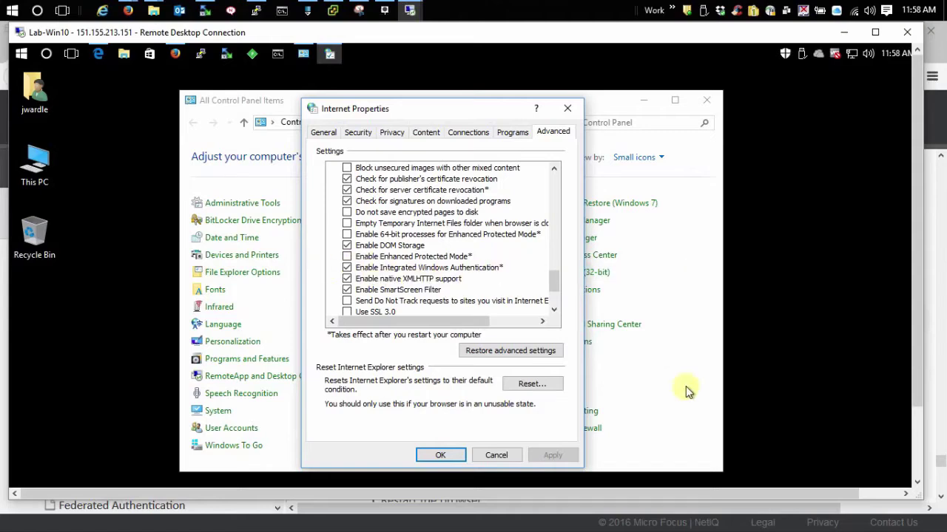
left_click(437, 457)
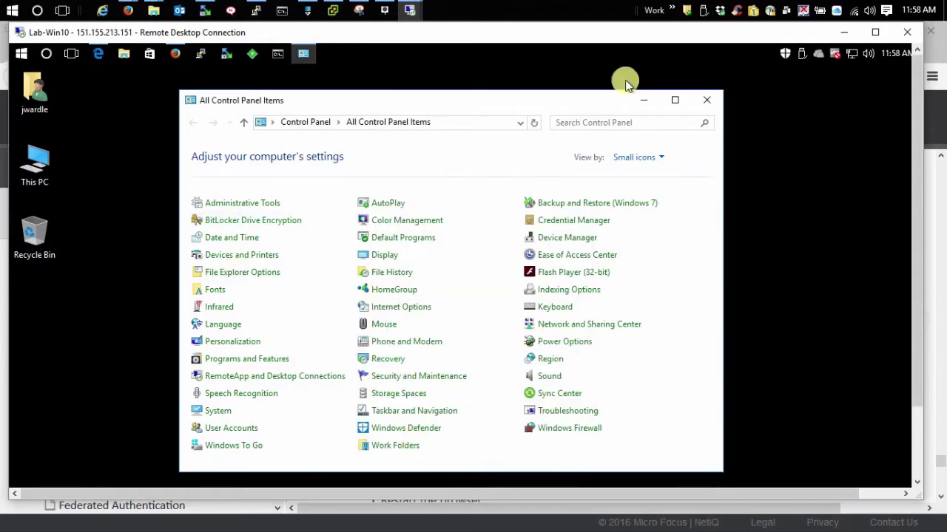
left_click(709, 101)
Step: Open about:config in Firefox on Lab-Win10, accept the risk and filter the preferences by "network.n"
left_click(124, 94)
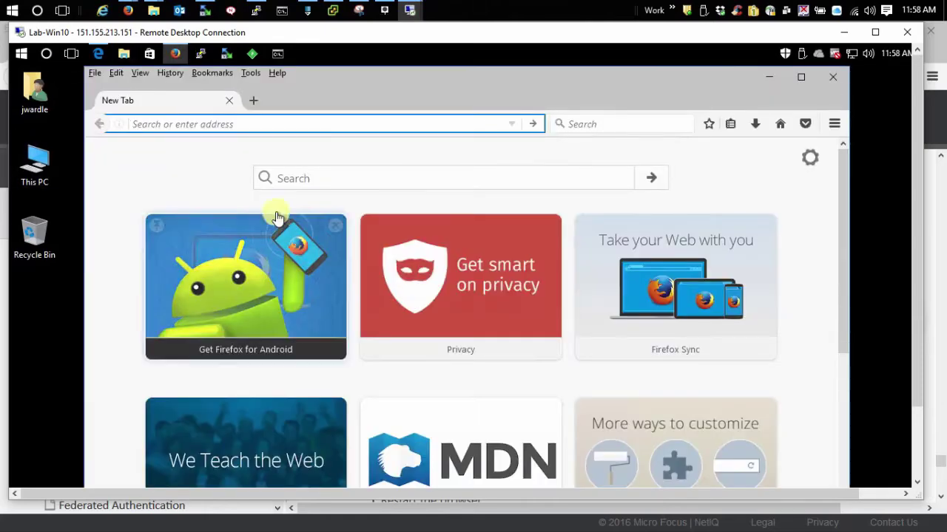
left_click(196, 125)
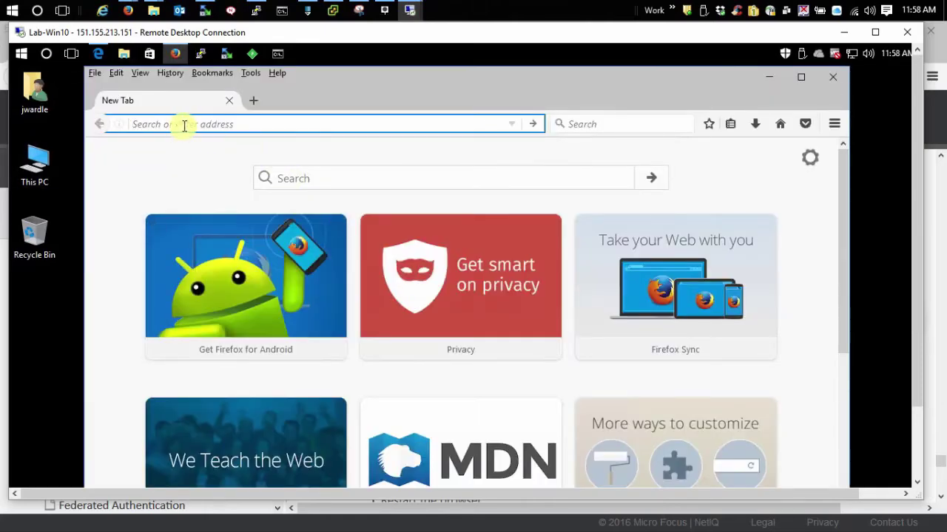
type("about:")
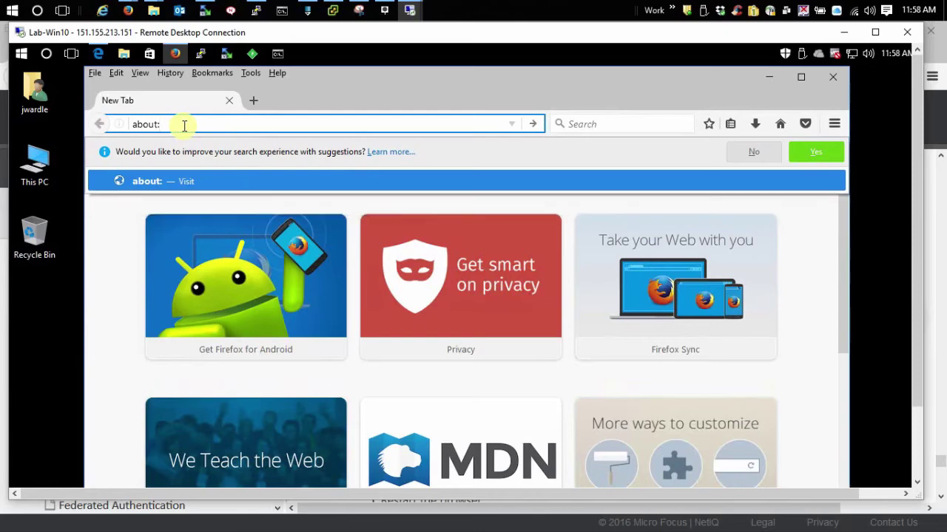
type("config")
key("Return")
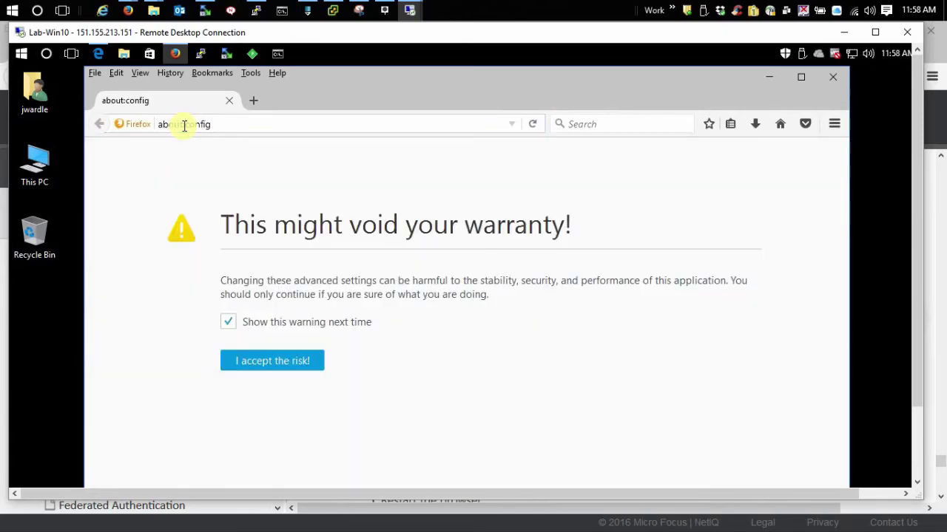
left_click(264, 363)
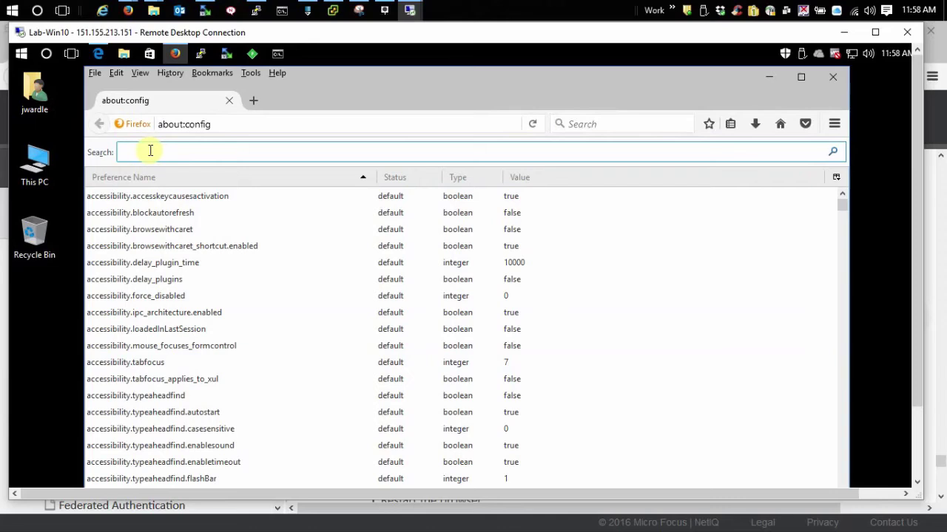
type("network.n")
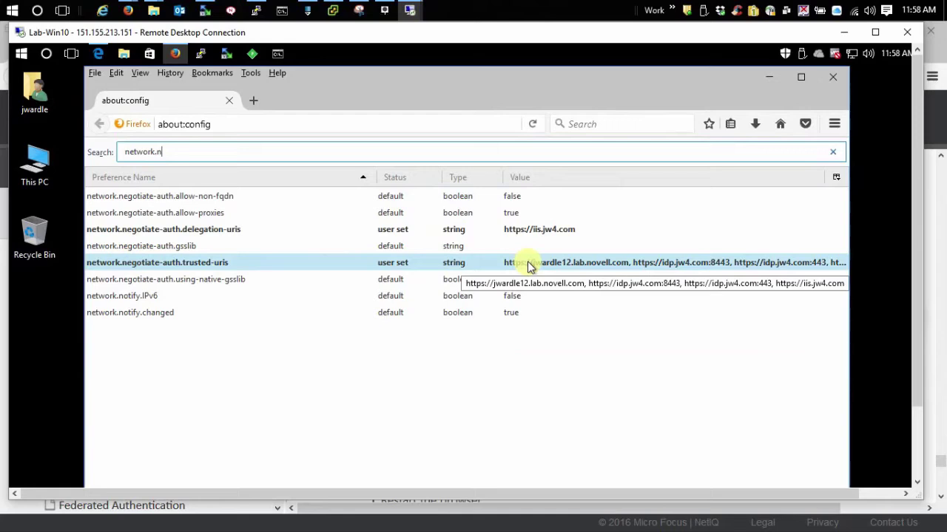
double_click(566, 264)
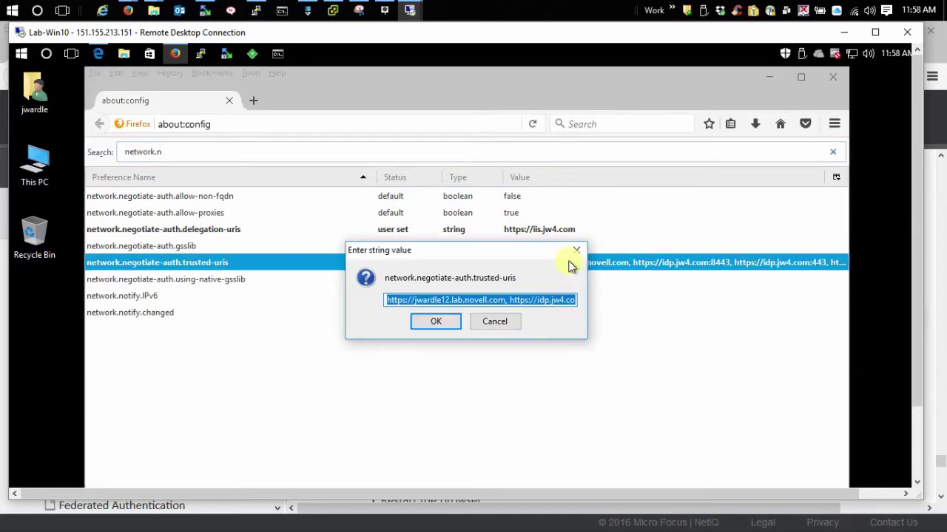
left_click(519, 301)
left_click_drag(545, 301, 567, 298)
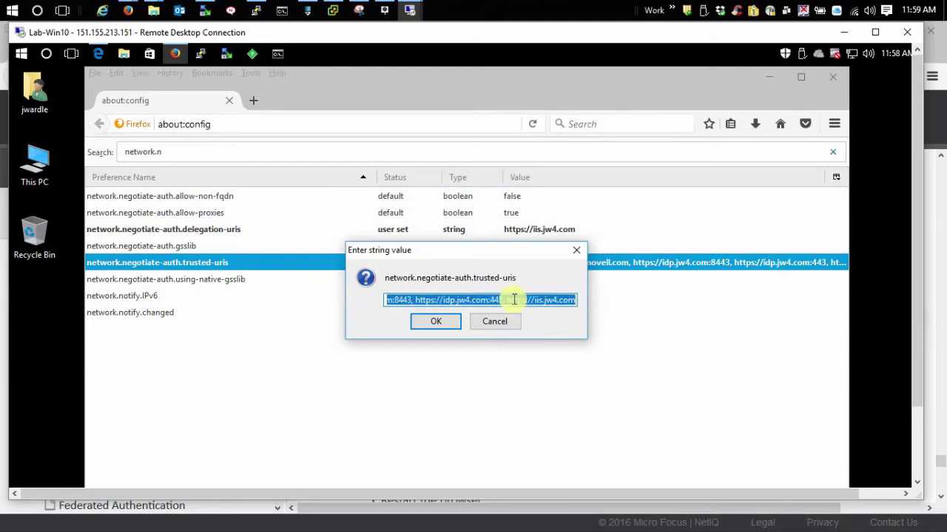
left_click(508, 299)
left_click_drag(503, 299, 413, 303)
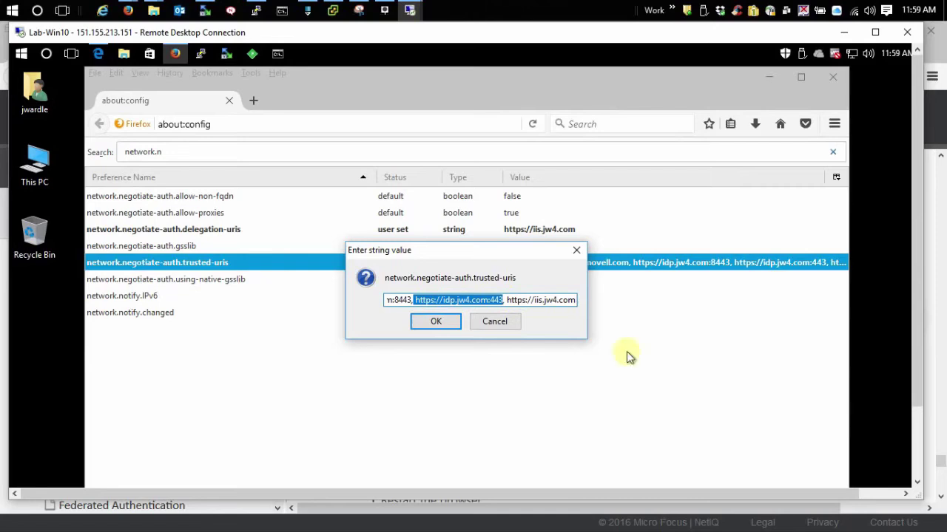
left_click(492, 321)
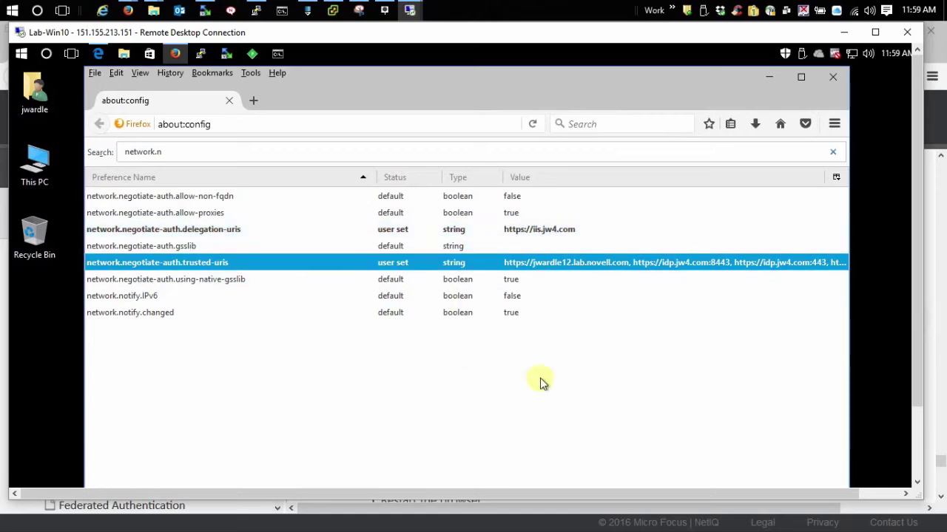
left_click(842, 84)
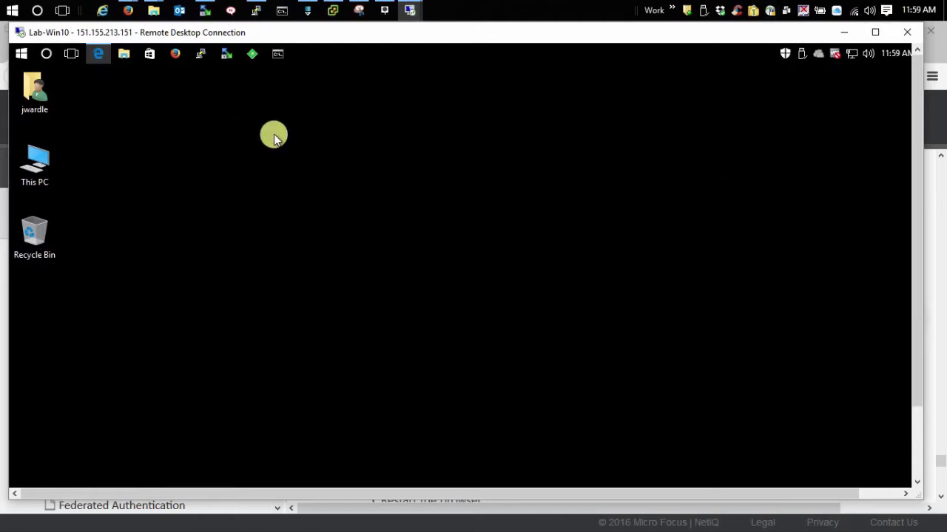
Step: Switch to the local Firefox window and show the NetIQ Access Manager Identity Servers page
mouse_move(130, 9)
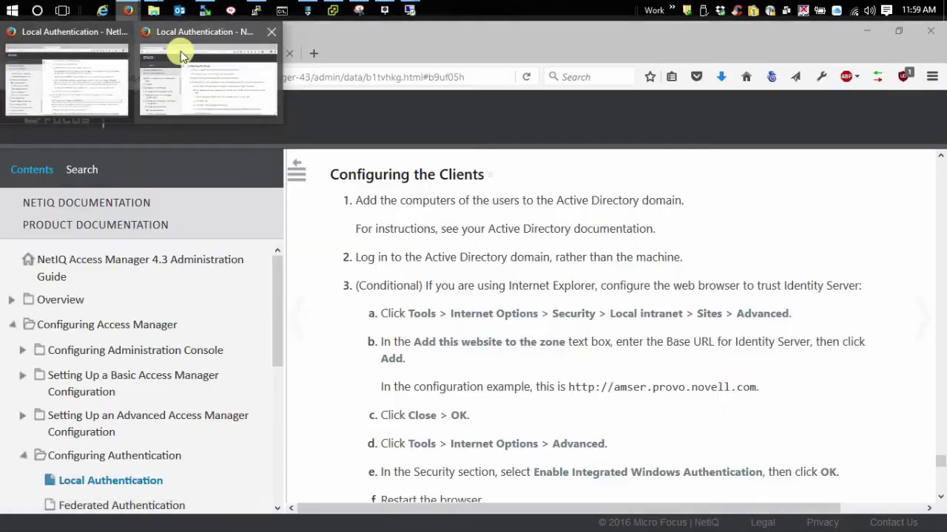
left_click(180, 51)
left_click(220, 54)
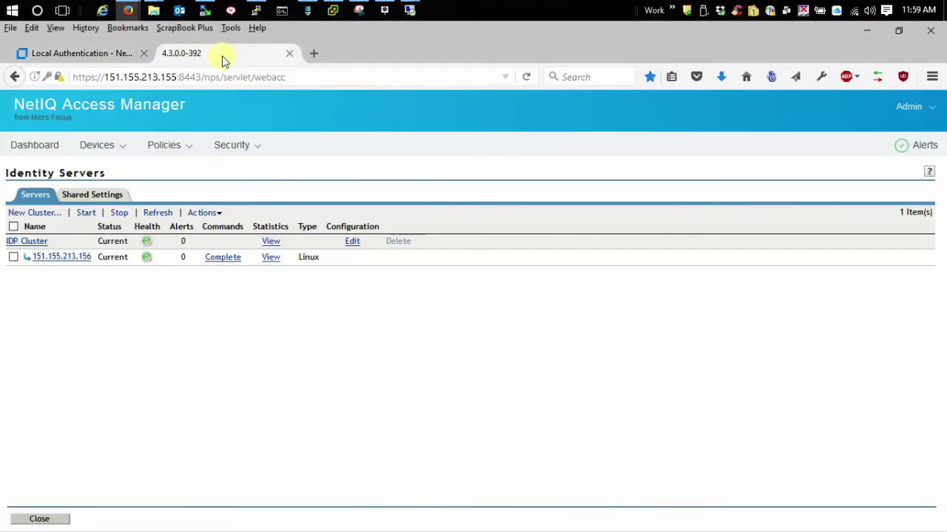
Step: Open the protected resources of the OES11 proxy service in the NAM reverse proxy of MAG_Cluster
left_click(100, 146)
mouse_move(95, 186)
mouse_move(235, 186)
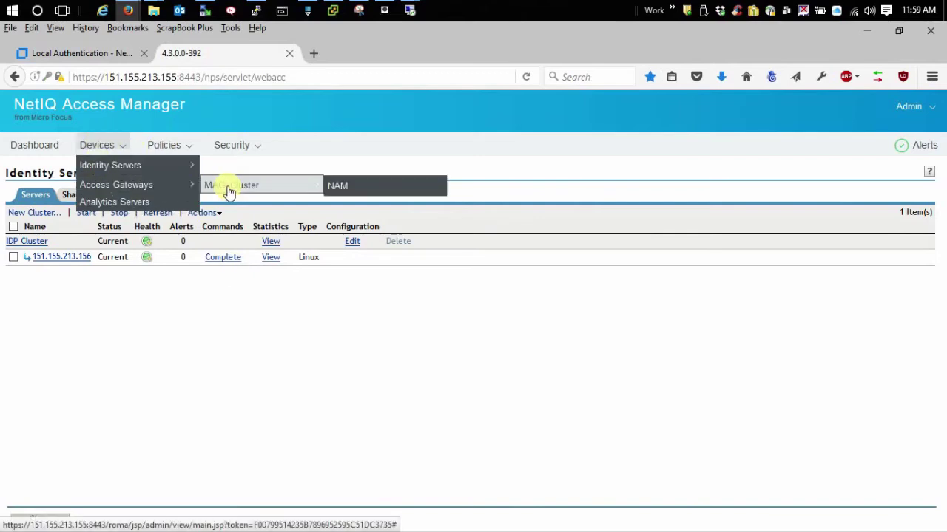
left_click(363, 193)
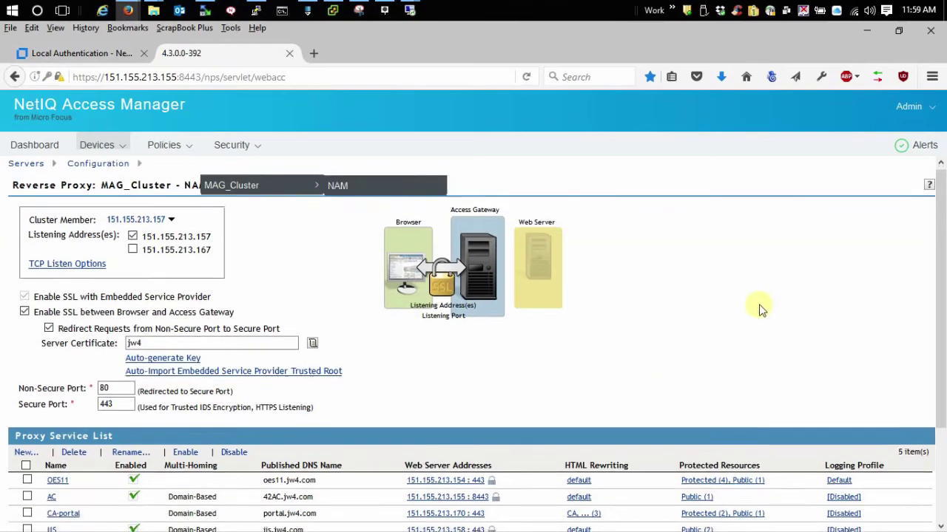
scroll(777, 326, "down", 2)
left_click(709, 405)
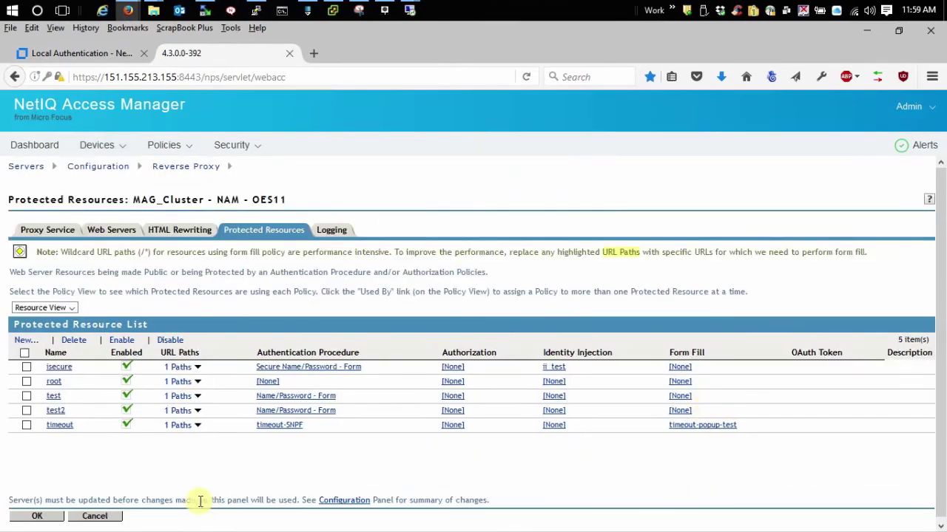
Step: Create a protected resource named kerberos and assign Kerberos-Contract as its authentication procedure
left_click(28, 344)
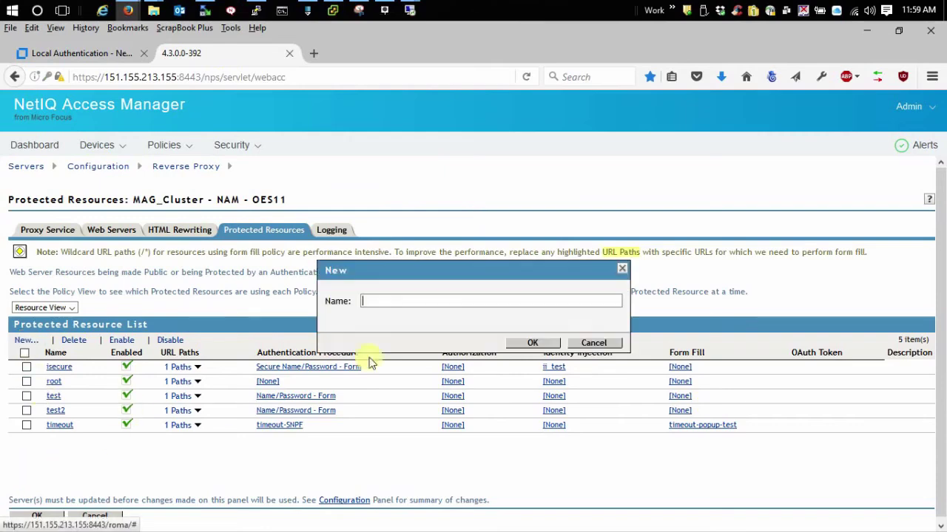
left_click(409, 303)
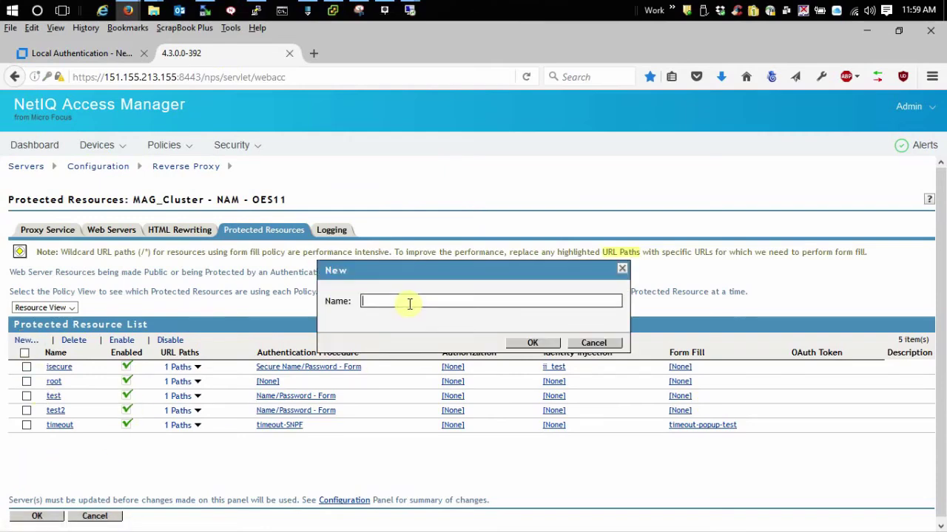
type("kerberos")
left_click(532, 344)
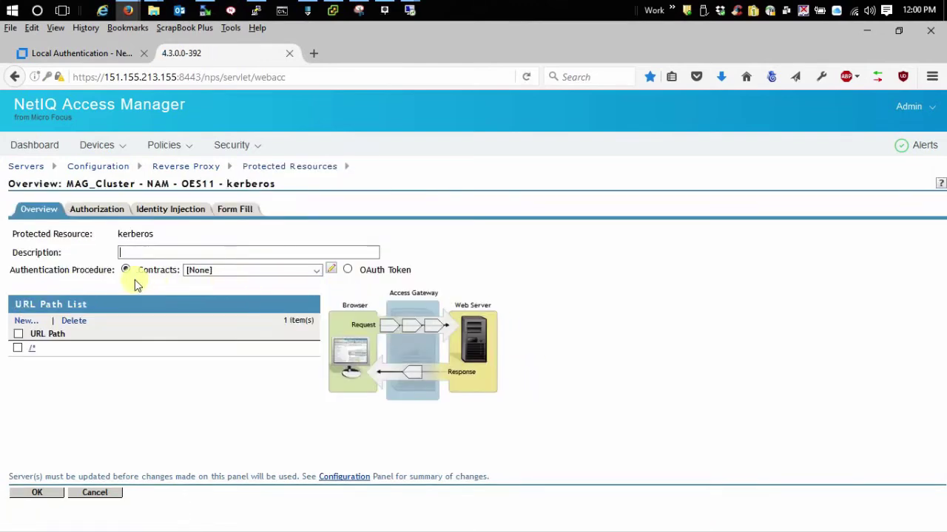
left_click(315, 272)
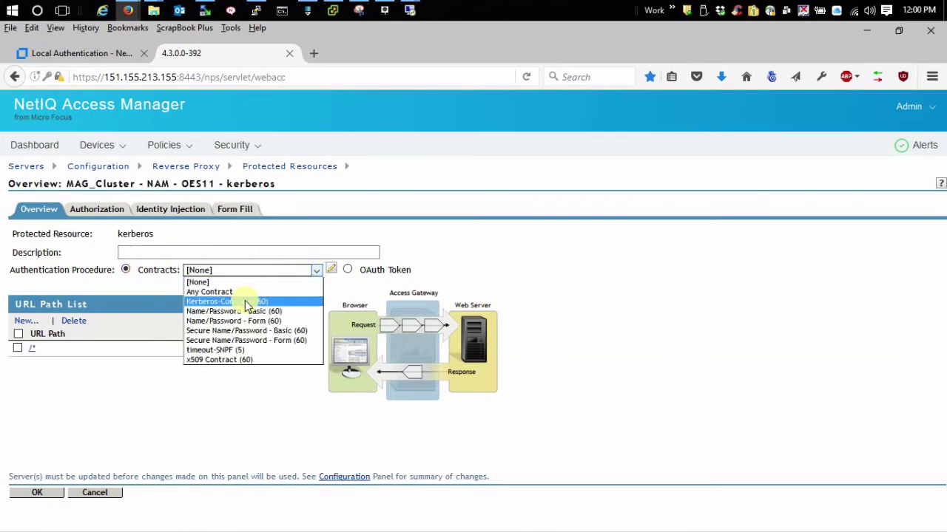
left_click(245, 301)
Step: Set the kerberos resource's URL path to /kerberos* and save the resource
left_click(32, 348)
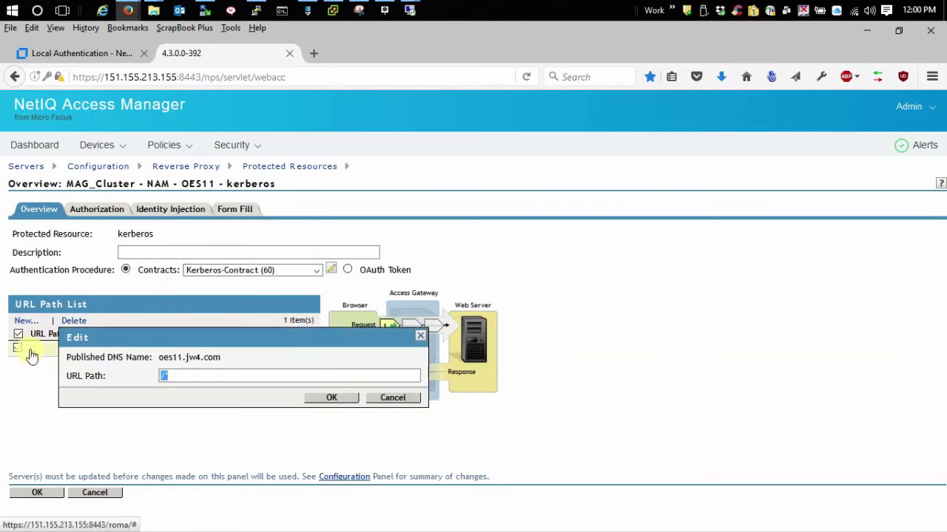
left_click(166, 376)
type("*")
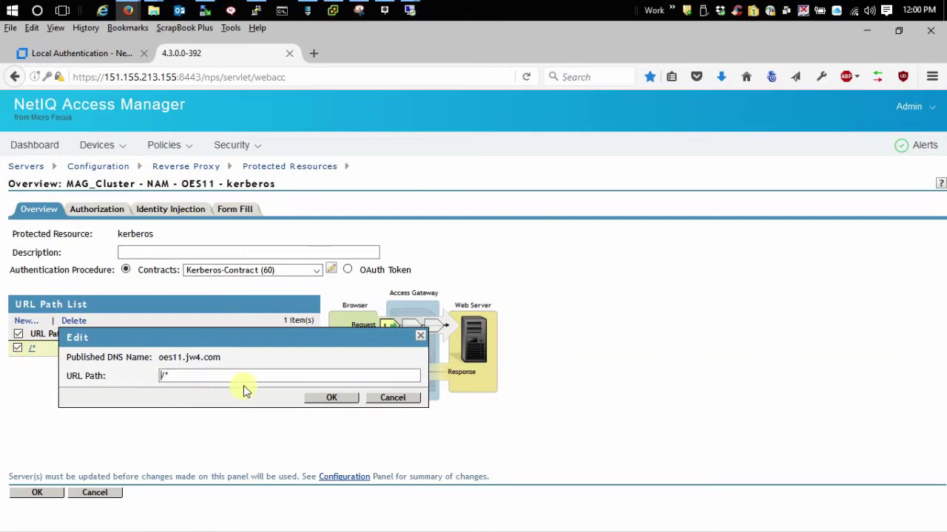
type("kerberos")
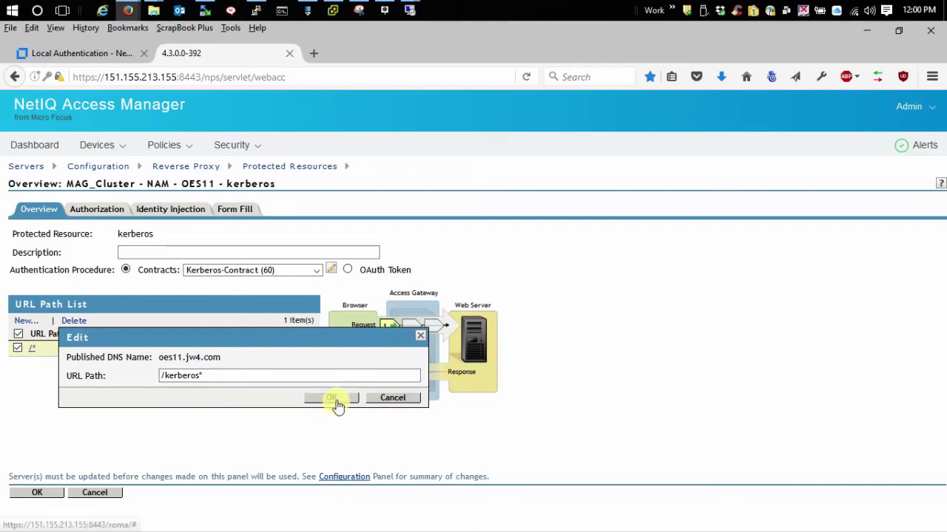
left_click(331, 399)
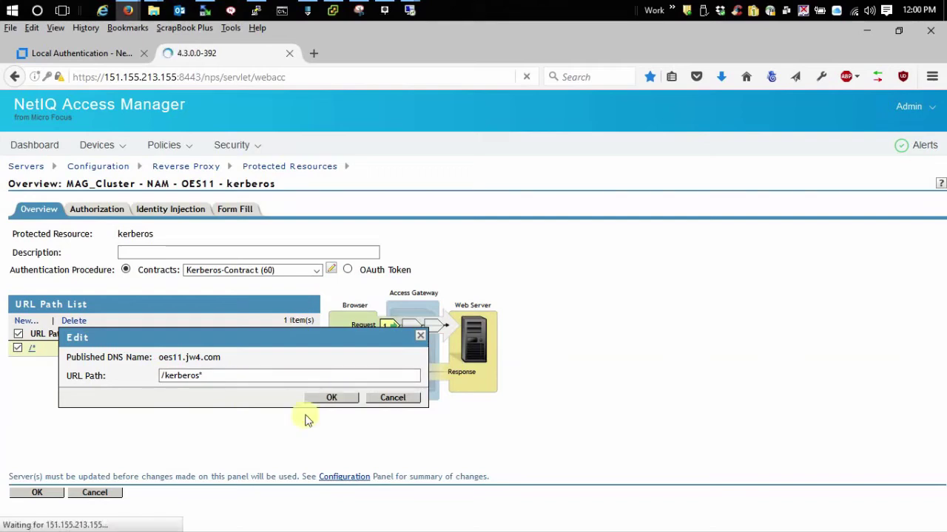
left_click(32, 494)
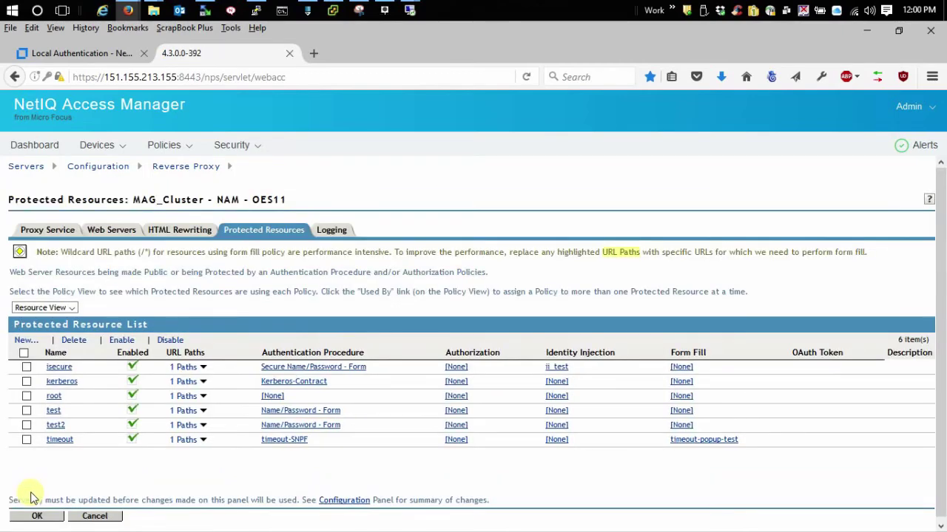
Step: Save the OES11, reverse proxy and cluster configuration changes and apply Update All to MAG_Cluster with all configuration and logging settings
left_click(34, 518)
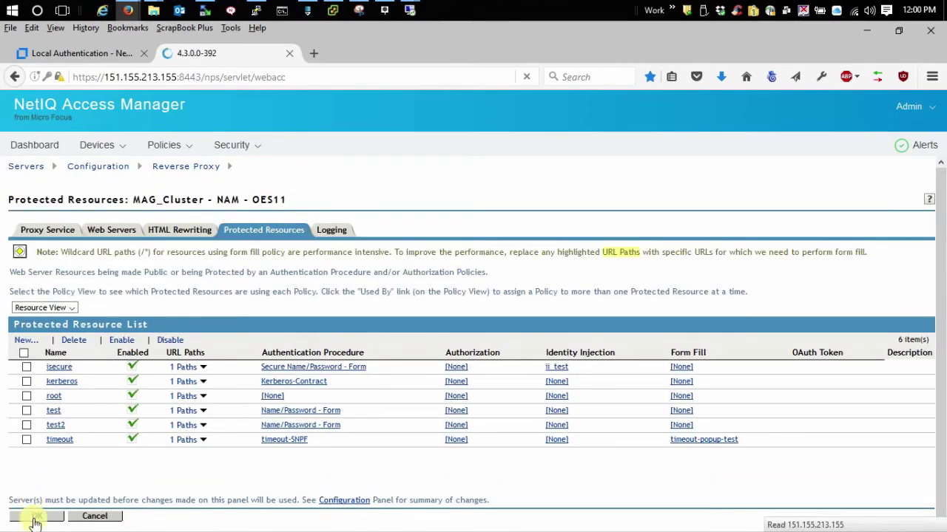
scroll(307, 440, "down", 3)
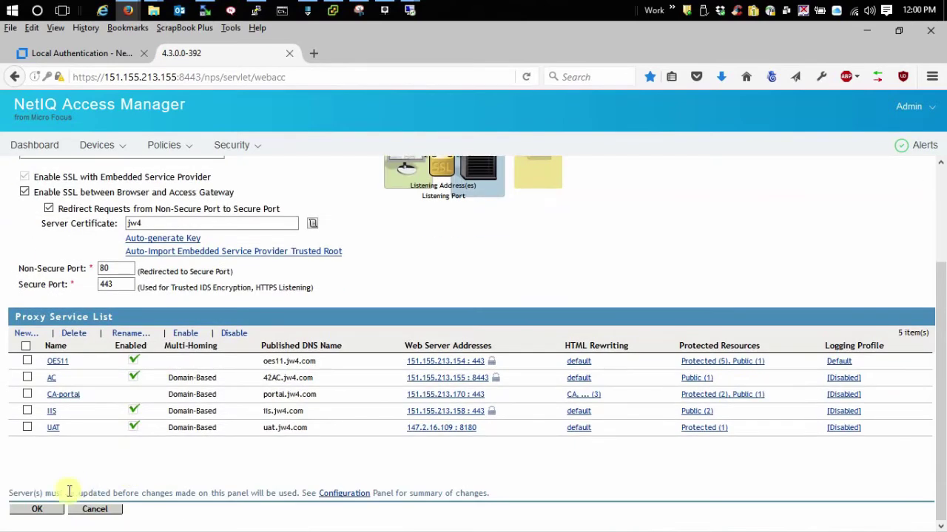
left_click(49, 510)
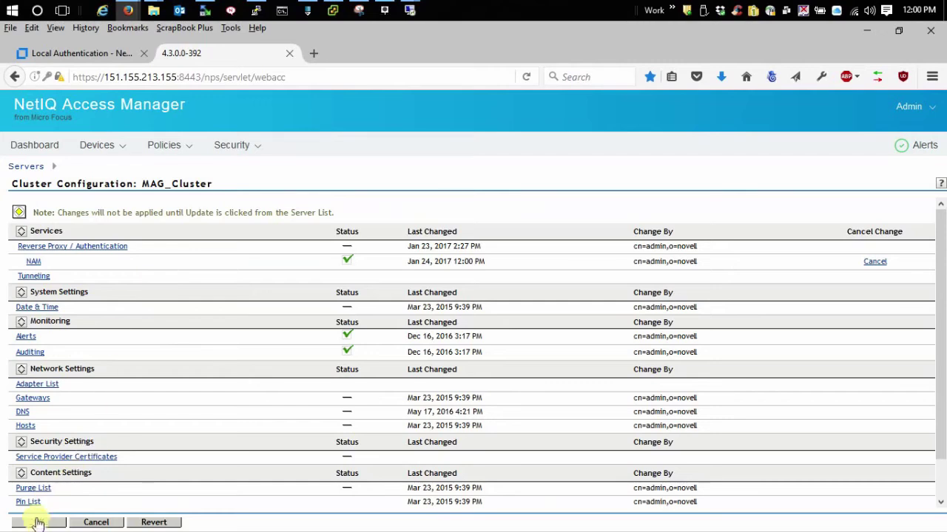
left_click(38, 523)
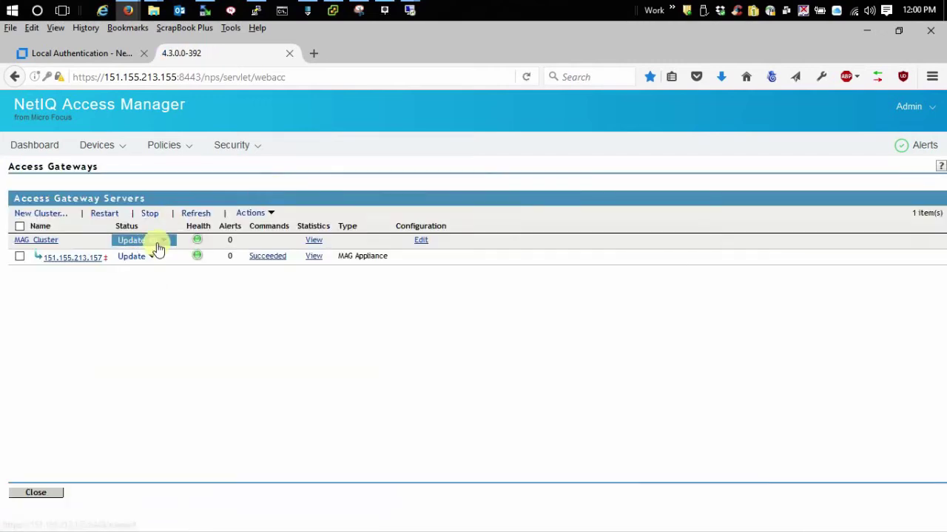
left_click(147, 241)
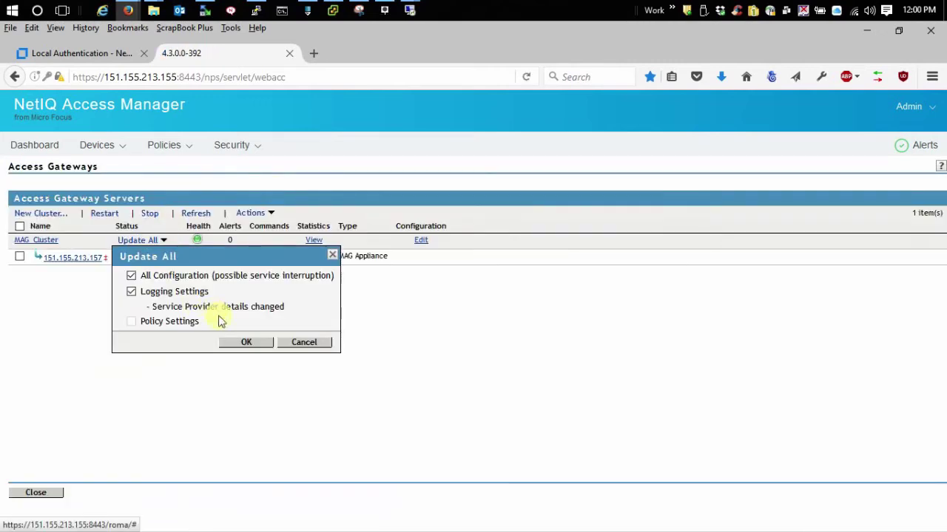
left_click(246, 343)
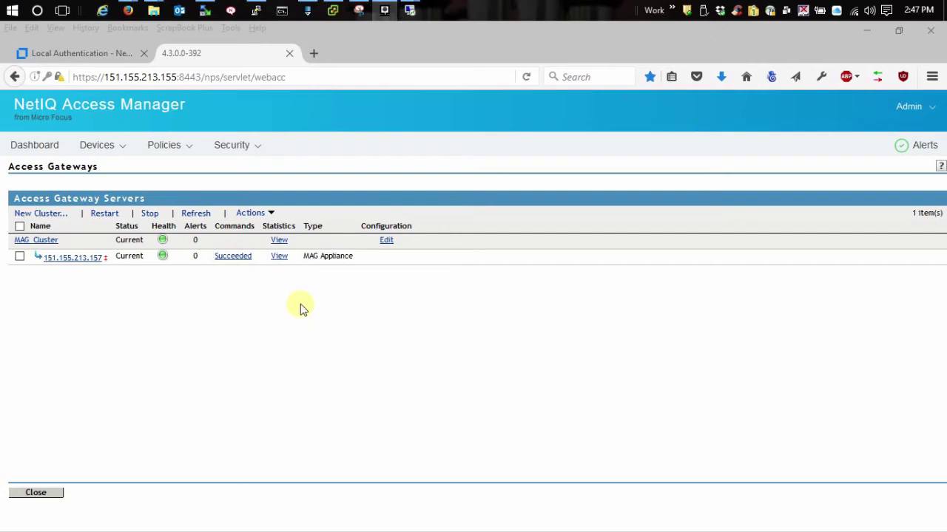
Step: Switch to the Lab-Win10 remote desktop, test oes11.jw4.com/kerberos/ in Edge and close the browser
mouse_move(411, 9)
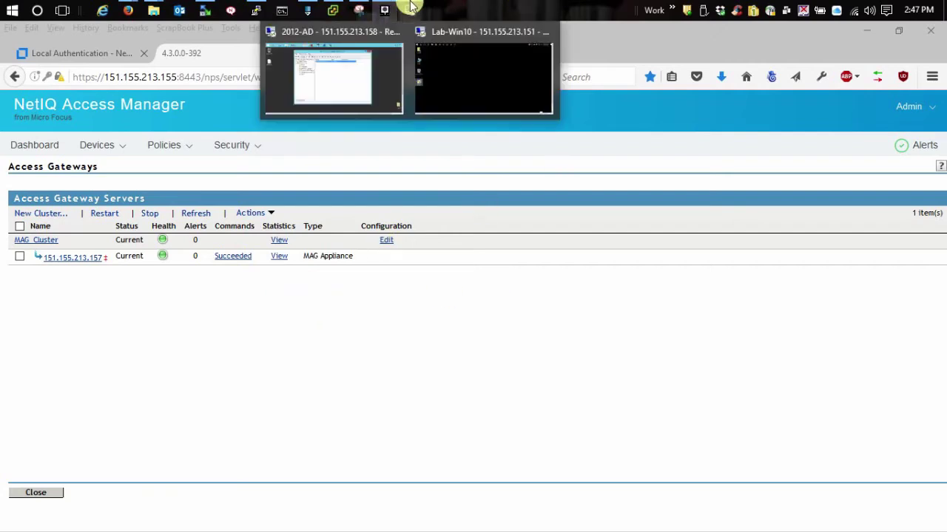
left_click(517, 80)
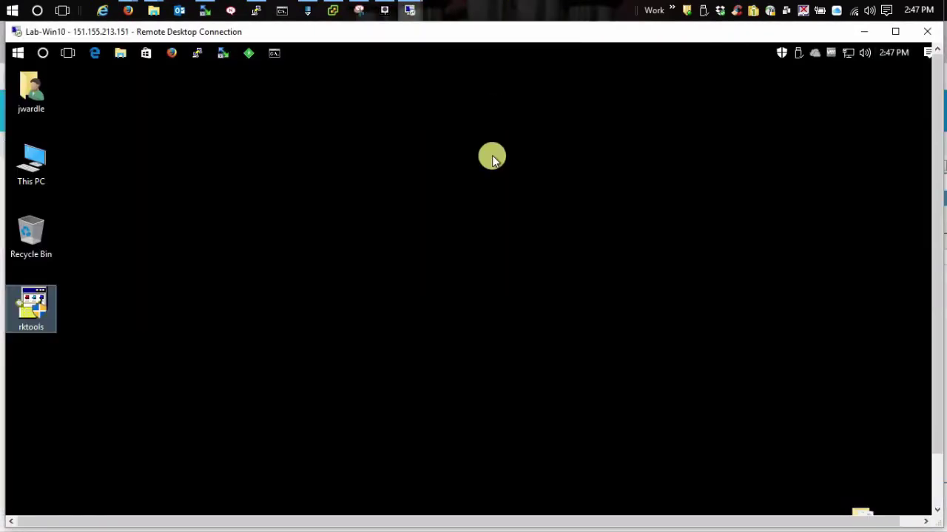
left_click(94, 53)
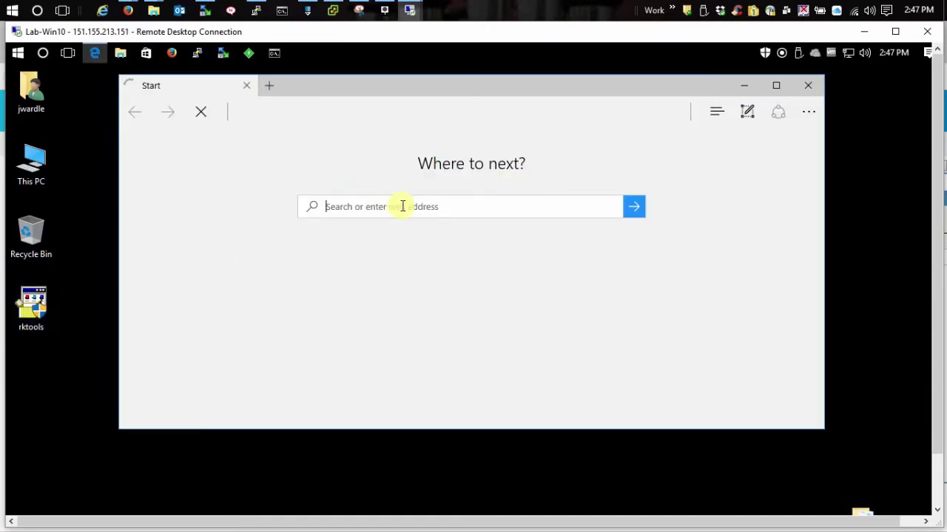
type("oes11.jw4.com/kerberos/")
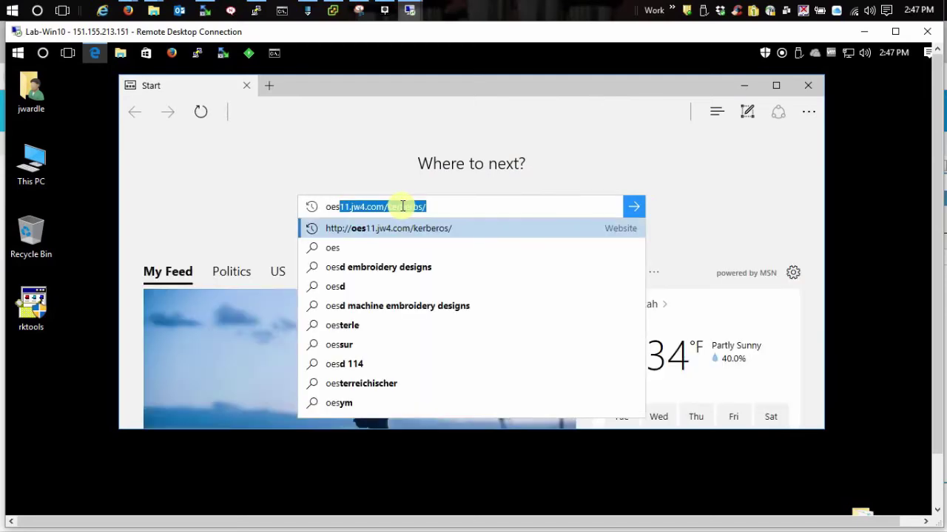
key("Return")
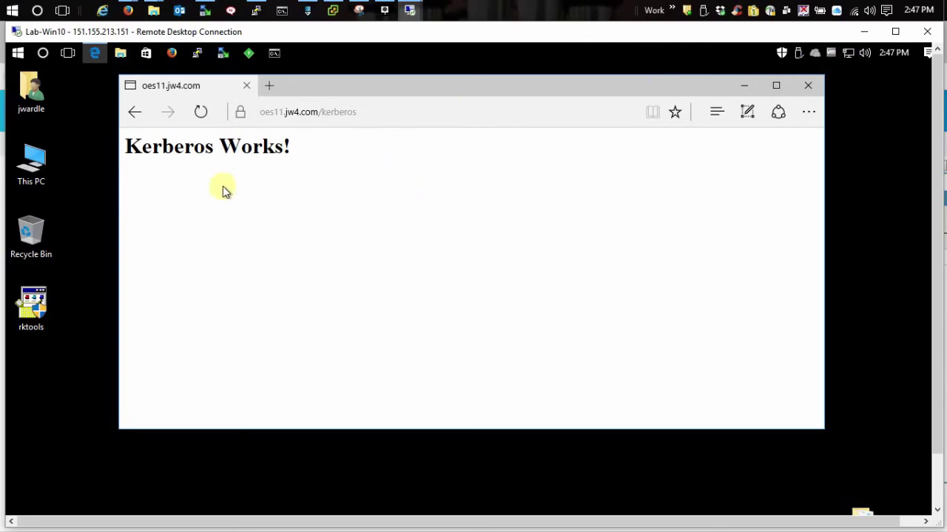
left_click(807, 85)
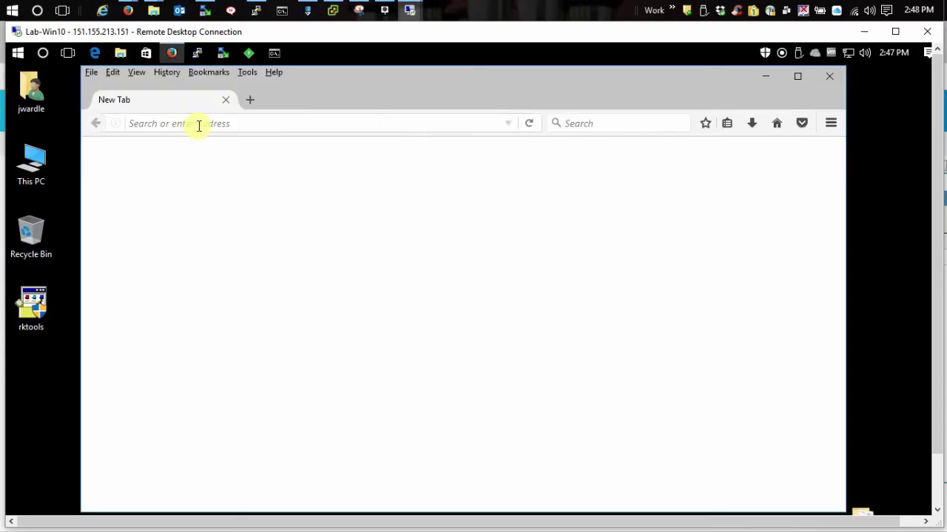
Step: Open oes11.jw4.com/kerberos in Firefox on Lab-Win10 and confirm a security exception for the oes11.jw4.com certificate
left_click(198, 124)
type("oes11.jw4.com/")
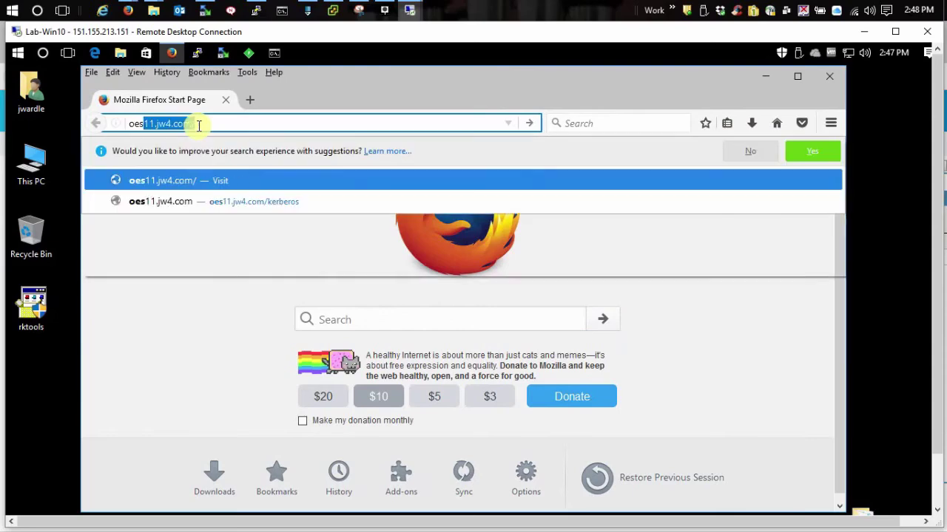
key("Down")
key("Return")
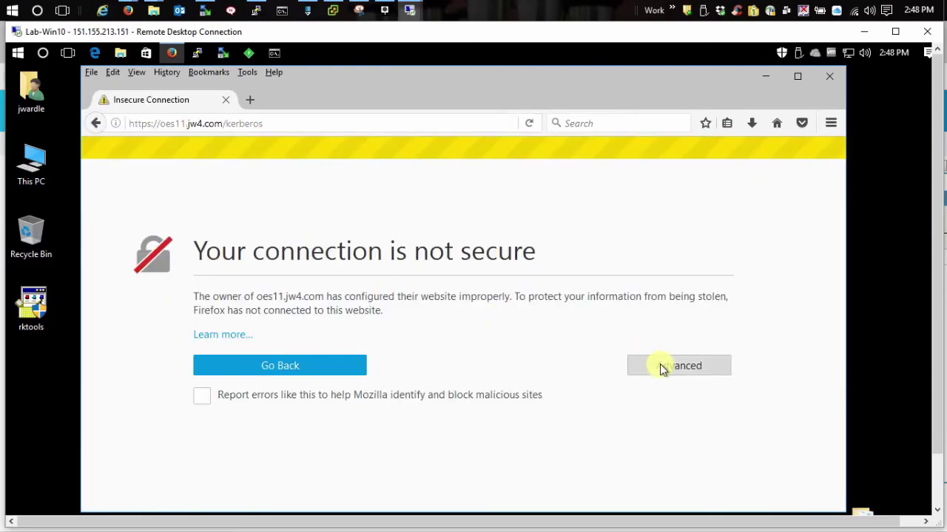
left_click(662, 366)
scroll(392, 459, "down", 2)
left_click(228, 481)
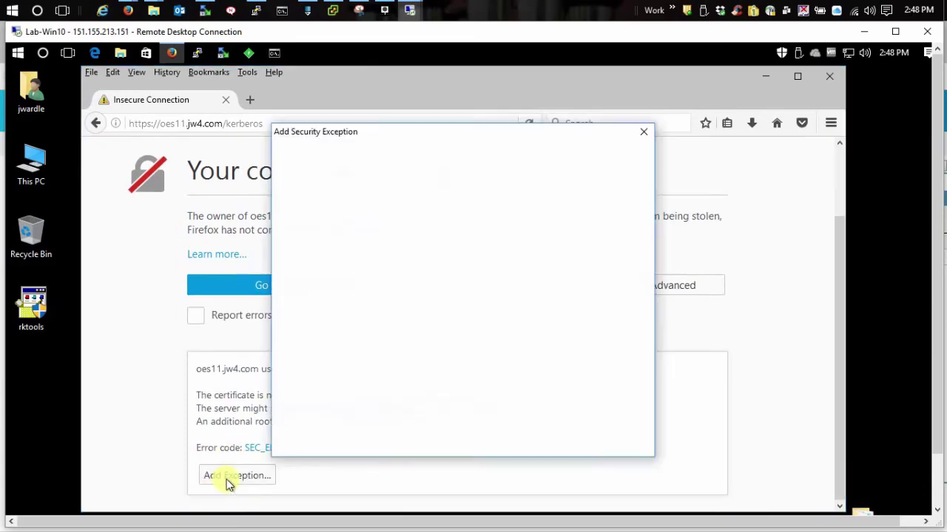
left_click(531, 440)
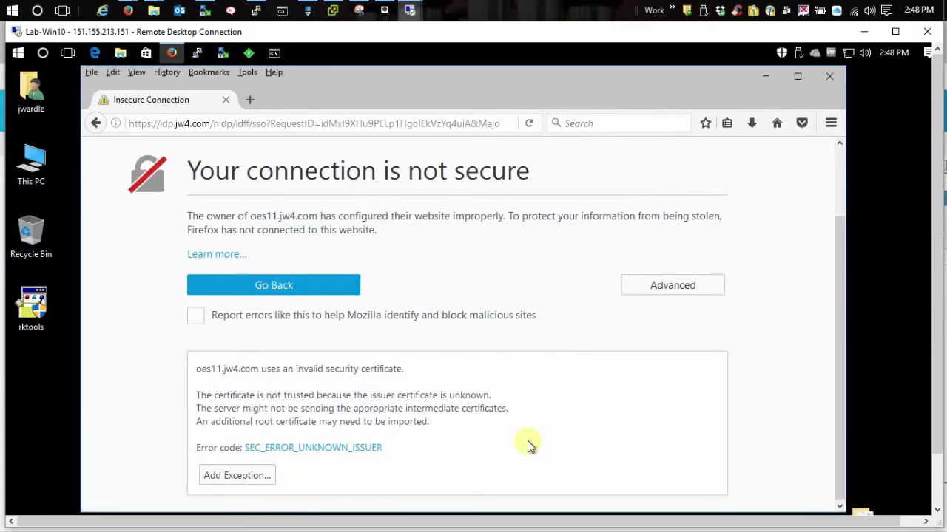
Step: Confirm a permanent security exception for the idp.jw4.com certificate, check the loaded Kerberos page and close Firefox
left_click(687, 366)
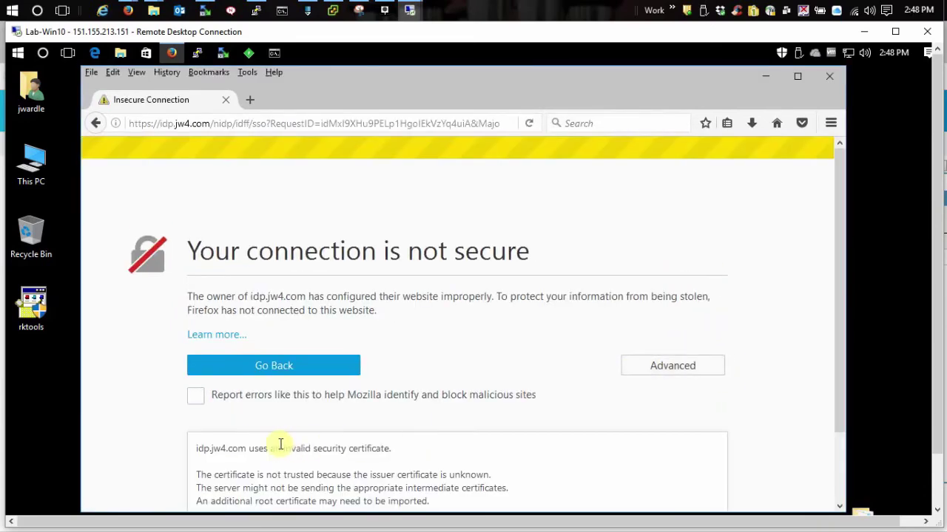
scroll(281, 443, "down", 2)
left_click(223, 477)
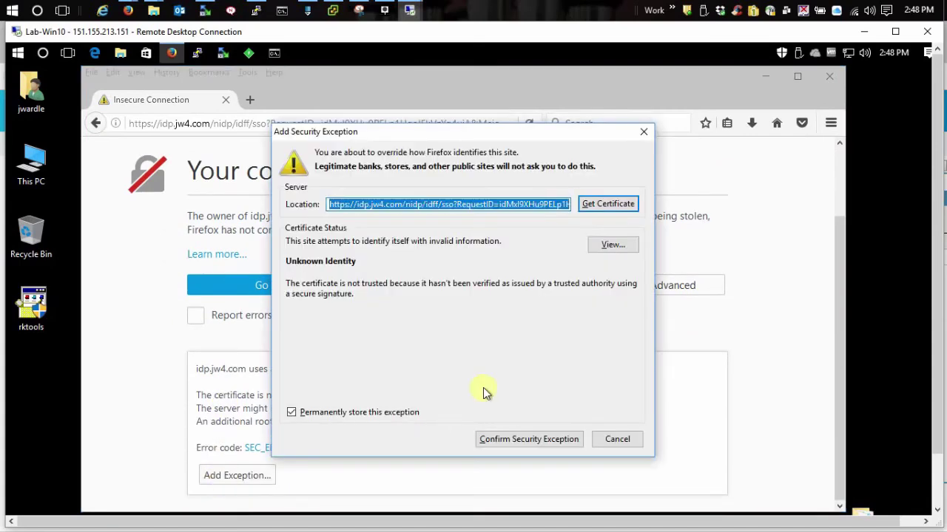
left_click(506, 441)
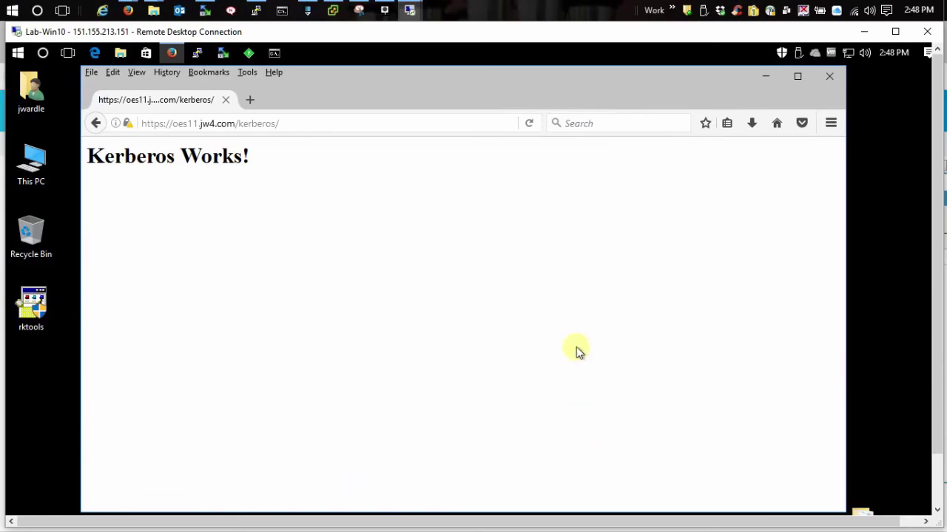
left_click(829, 76)
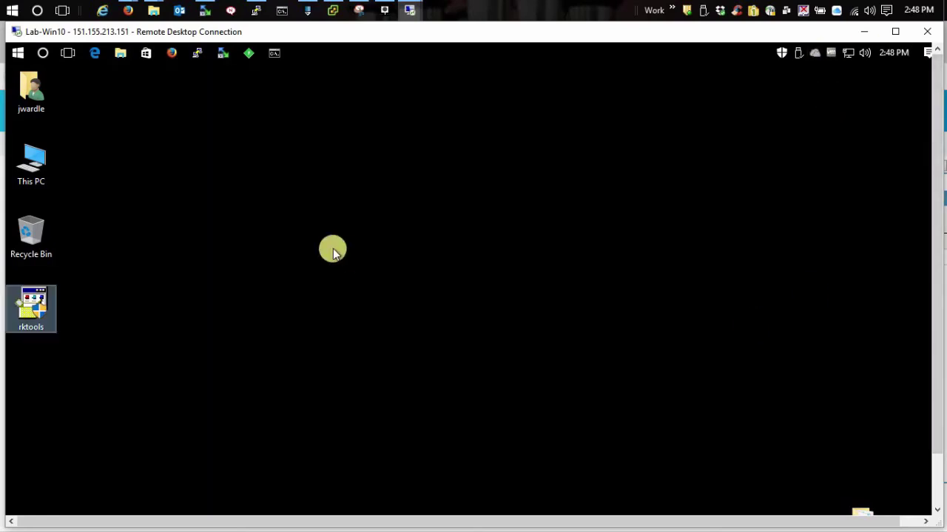